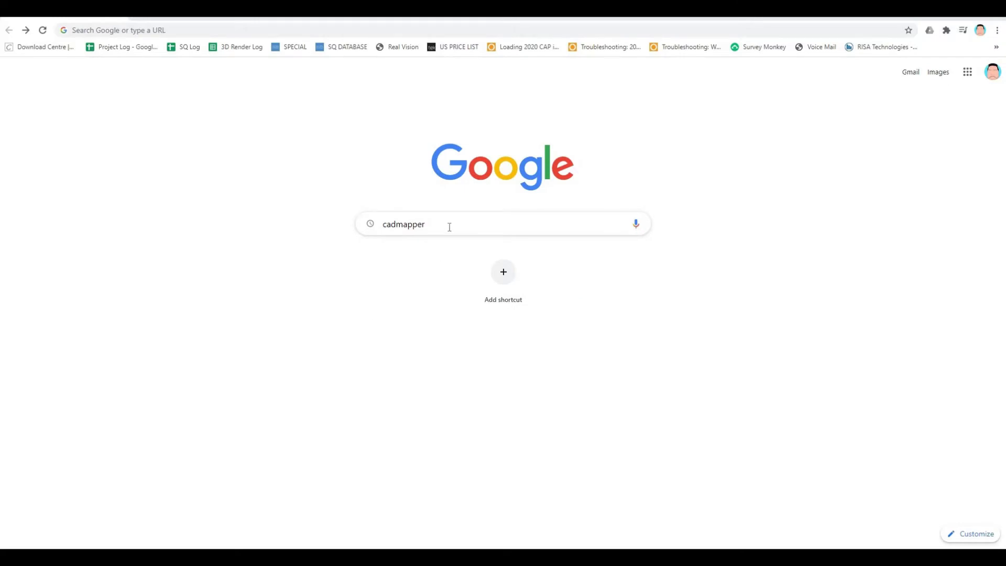
# Run a Google search for 'cadmapper'.
pyautogui.press('Return')
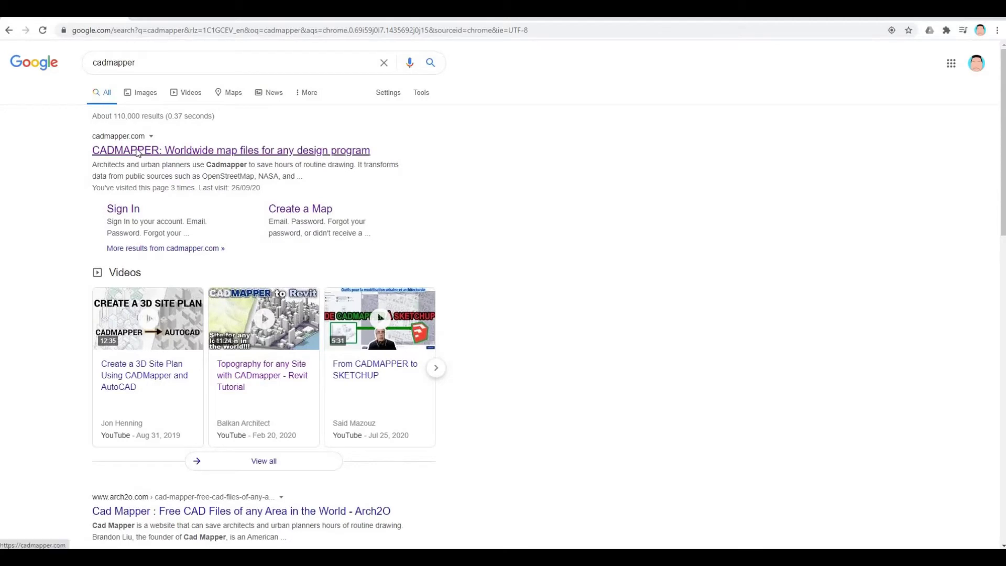
# Open the CADMAPPER site from the results and review its free-file and free-account information.
pyautogui.click(137, 152)
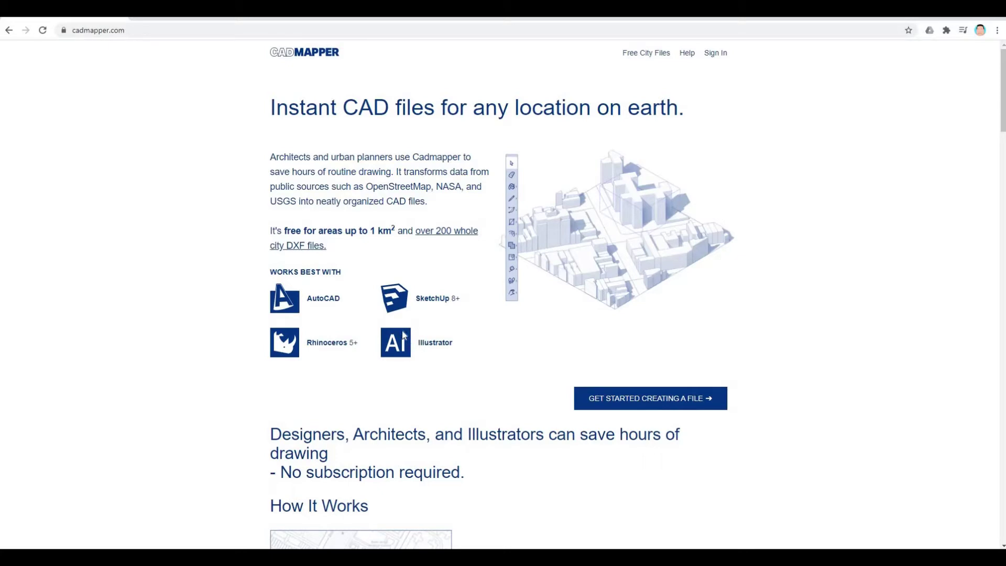
pyautogui.scroll(-6, 518, 276)
pyautogui.scroll(-20, 517, 277)
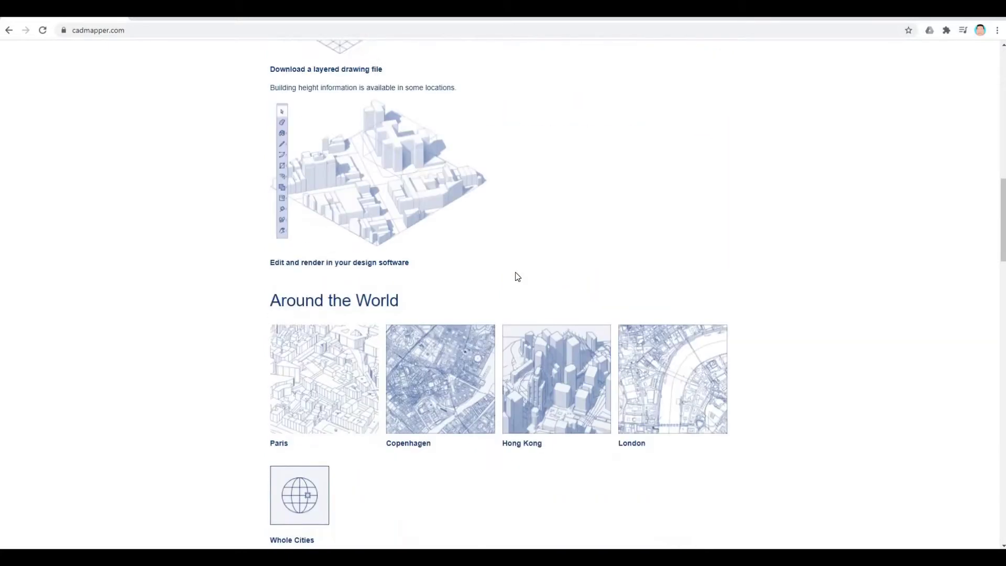
pyautogui.scroll(2, 473, 276)
pyautogui.scroll(1, 470, 271)
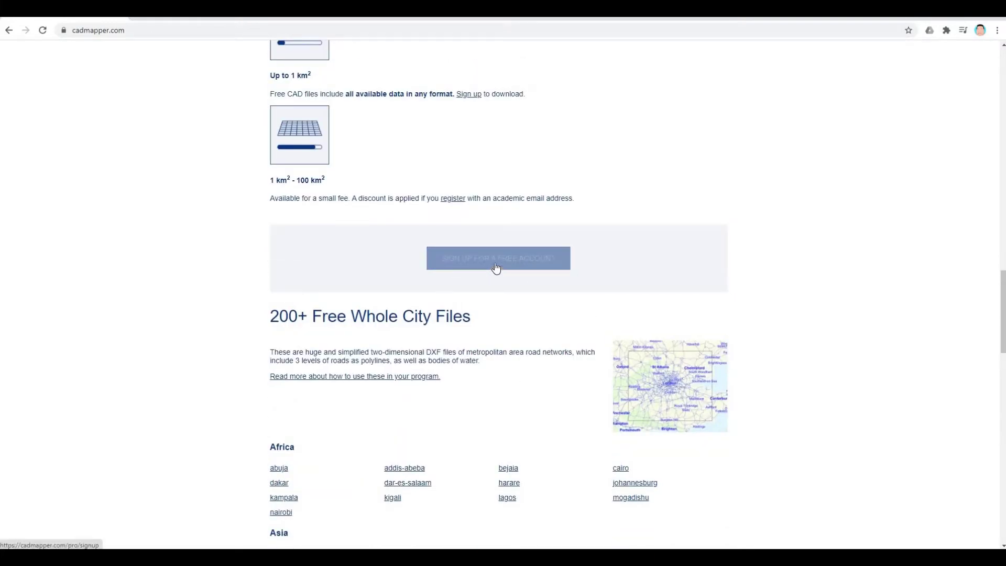
# Sign up for a free Cadmapper account to reach the Create Map page.
pyautogui.click(466, 289)
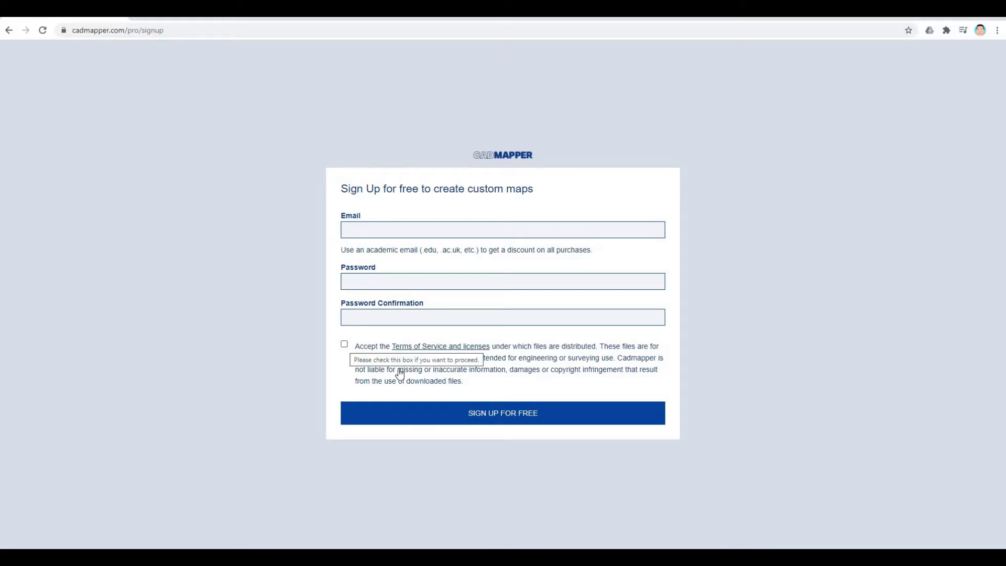
pyautogui.click(437, 412)
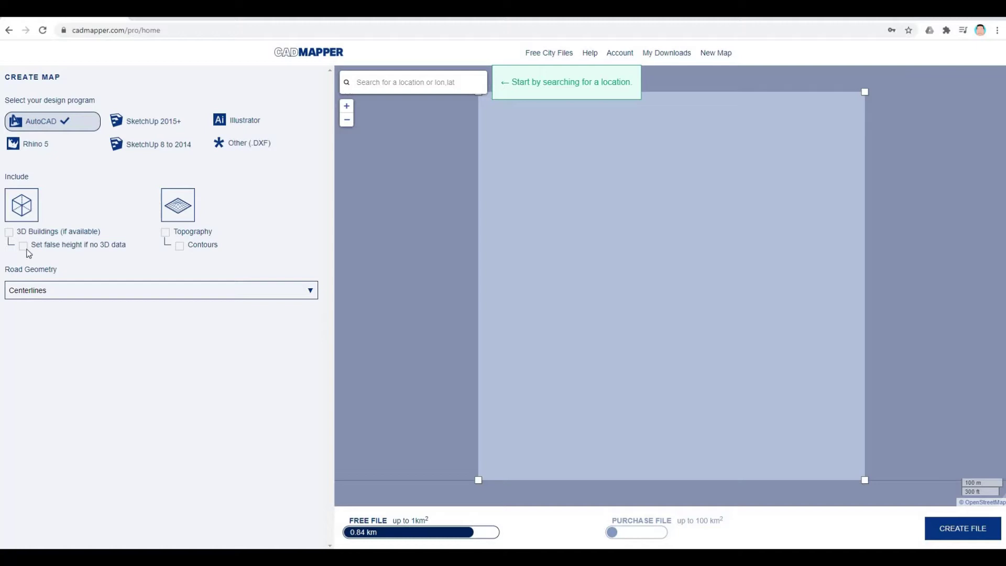
# Include 3D buildings with false height, 4 m topography contours, and road Outlines.
pyautogui.click(10, 234)
pyautogui.click(24, 247)
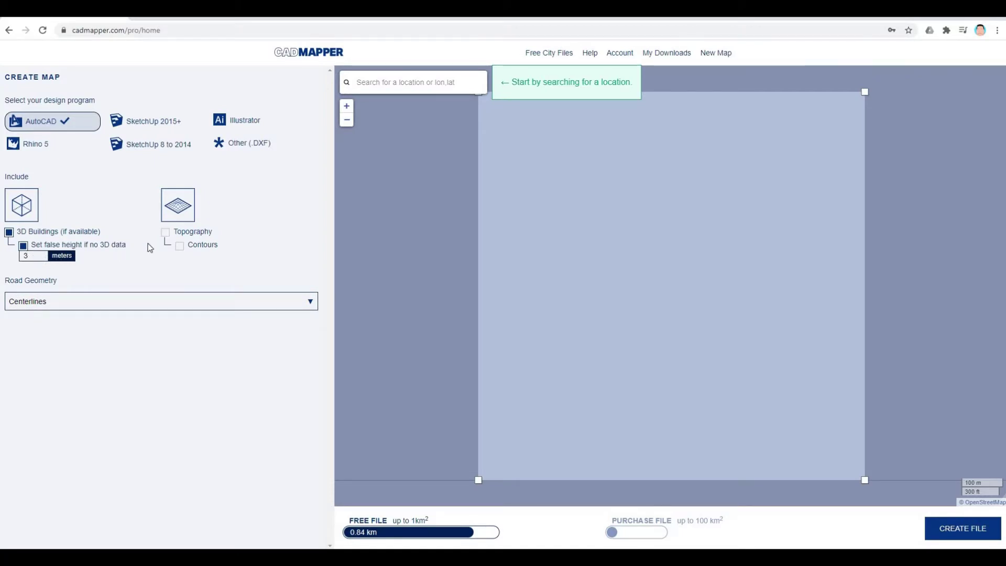
pyautogui.click(179, 248)
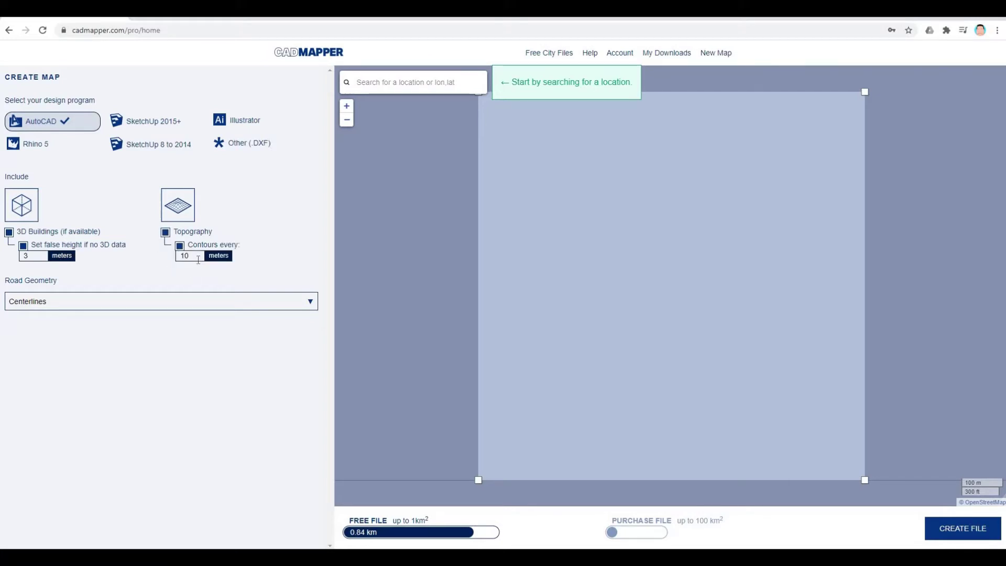
pyautogui.press('Tab')
pyautogui.write('4')
pyautogui.click(268, 308)
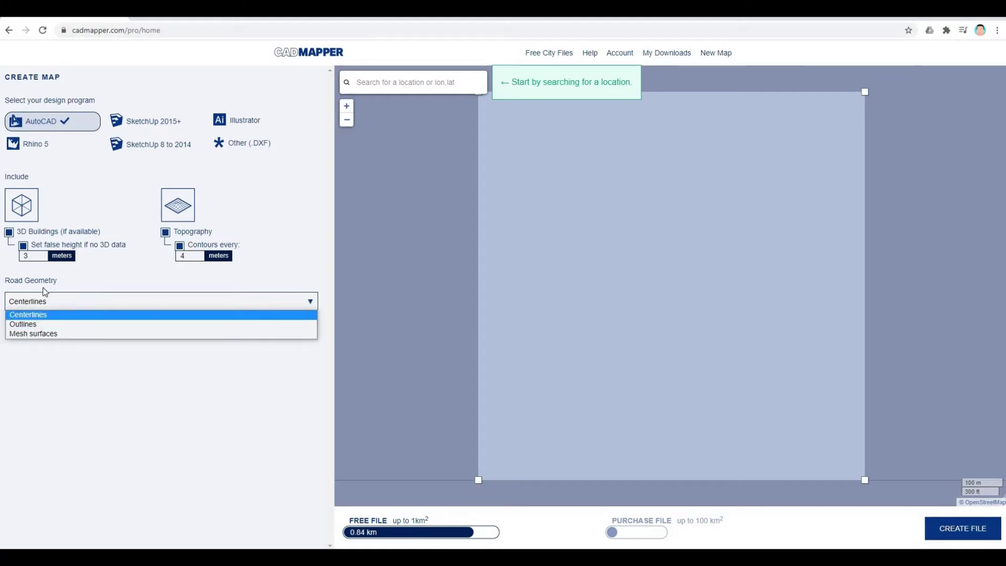
pyautogui.click(30, 325)
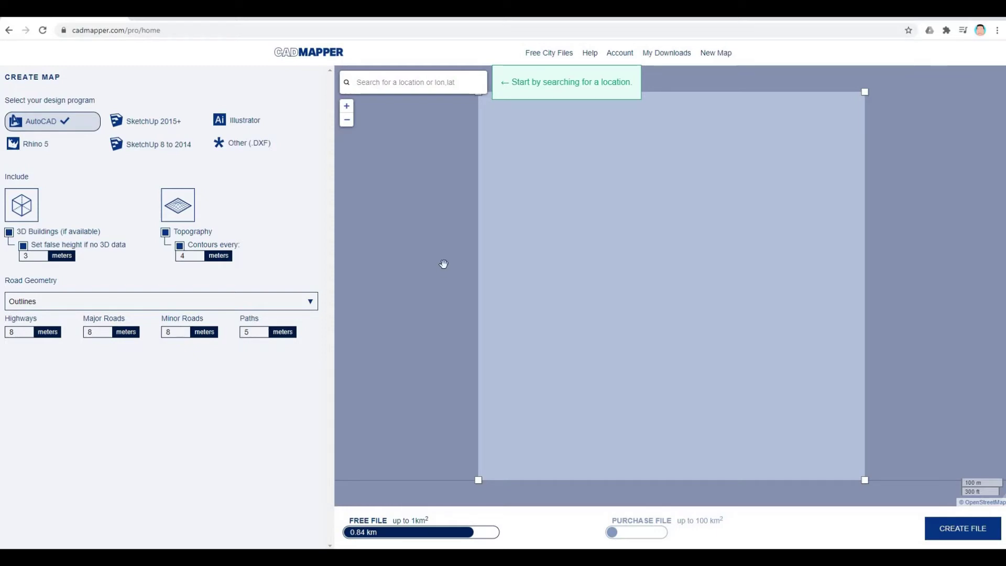
# Search 'toronto' and load the Toronto, ON, Canada map.
pyautogui.click(389, 82)
pyautogui.write('toronto')
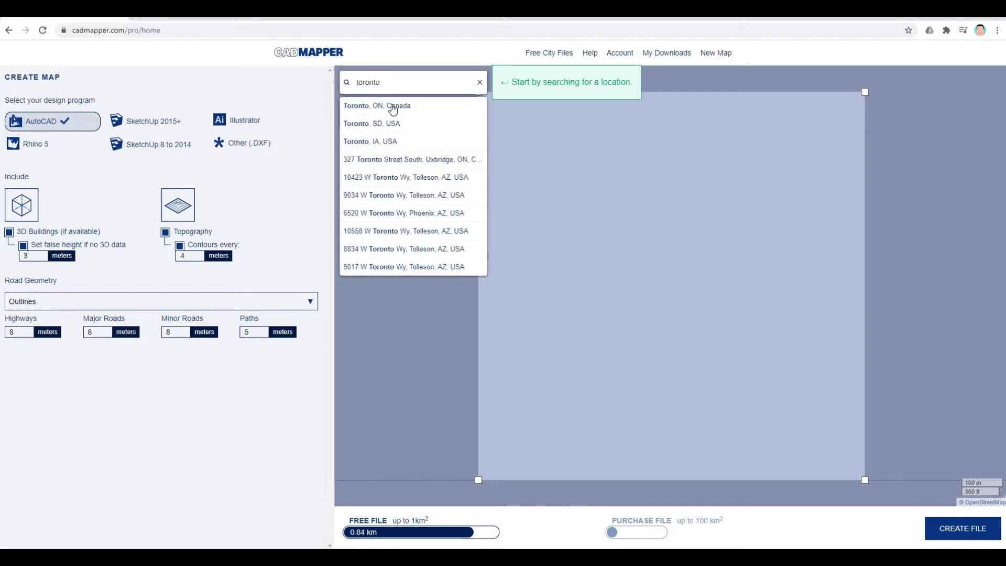
pyautogui.click(398, 106)
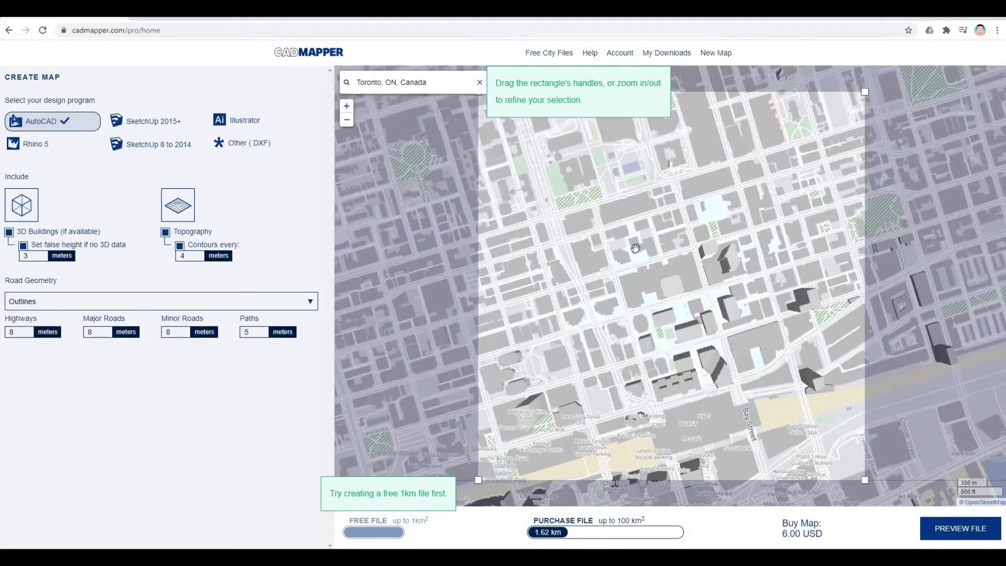
# Zoom and pan the map to frame downtown Toronto's waterfront.
pyautogui.scroll(-2, 649, 260)
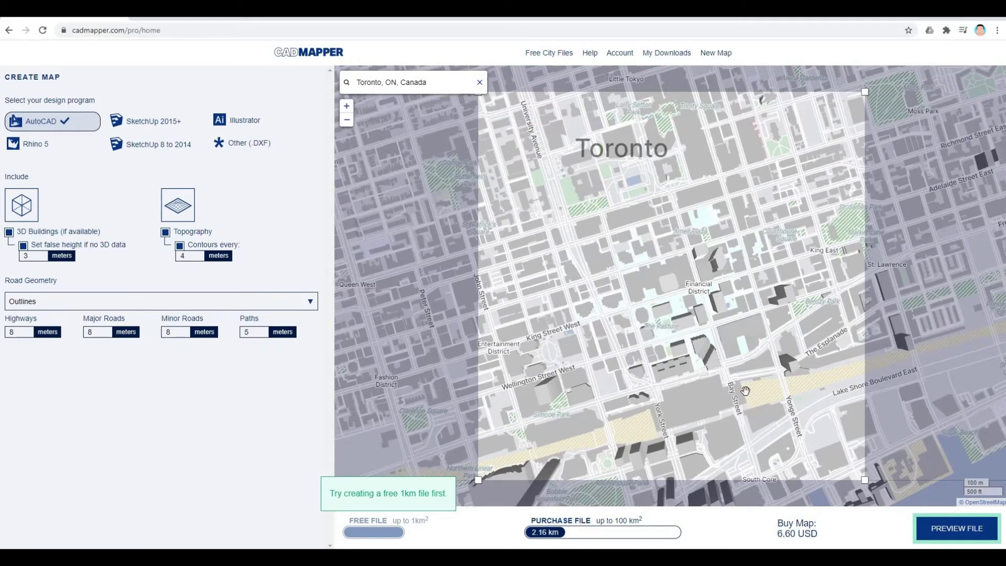
pyautogui.moveTo(813, 360); pyautogui.dragTo(780, 246)
pyautogui.press('Left')
pyautogui.press('Left')
pyautogui.press('Down')
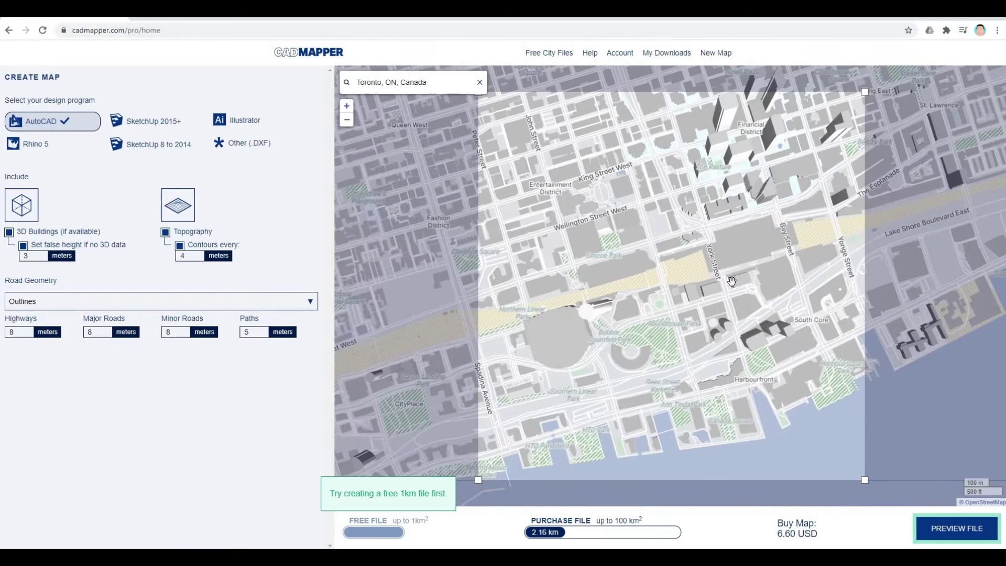
pyautogui.press('Left')
pyautogui.press('Down')
pyautogui.press('Right')
pyautogui.press('Up')
pyautogui.press('Right')
pyautogui.press('Up')
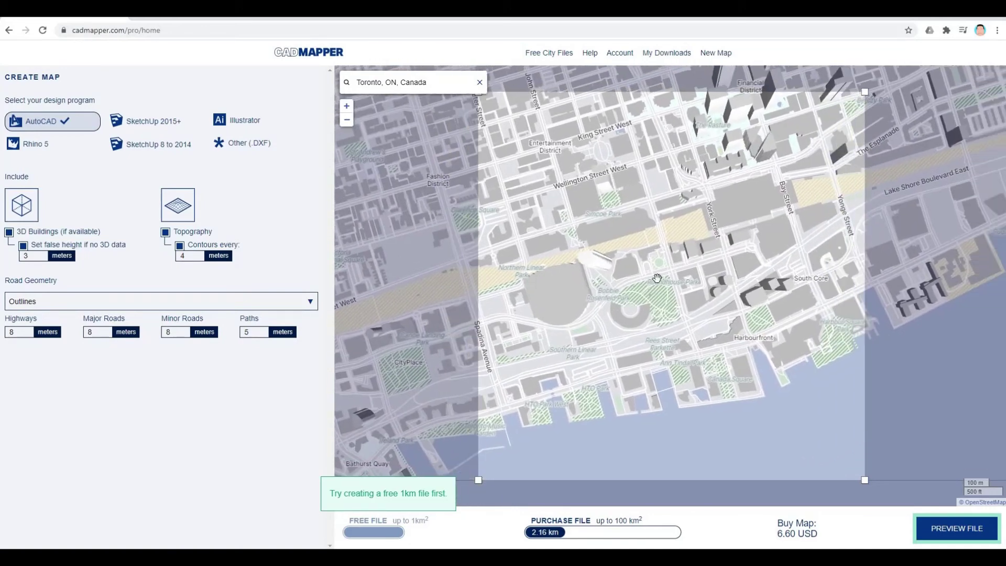
pyautogui.press('Right')
pyautogui.press('Up')
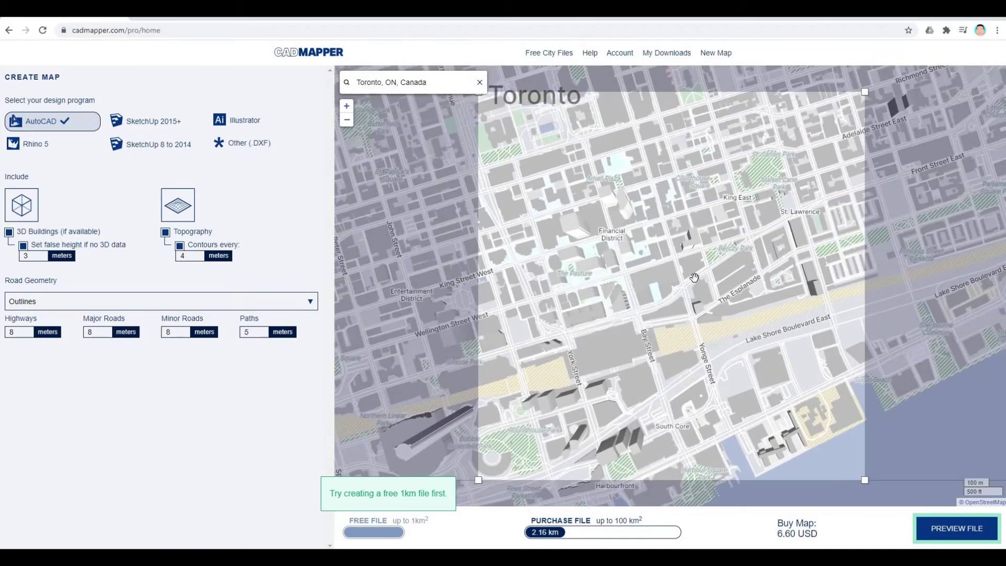
pyautogui.press('Down')
pyautogui.press('Left')
pyautogui.press('Down')
pyautogui.press('Left')
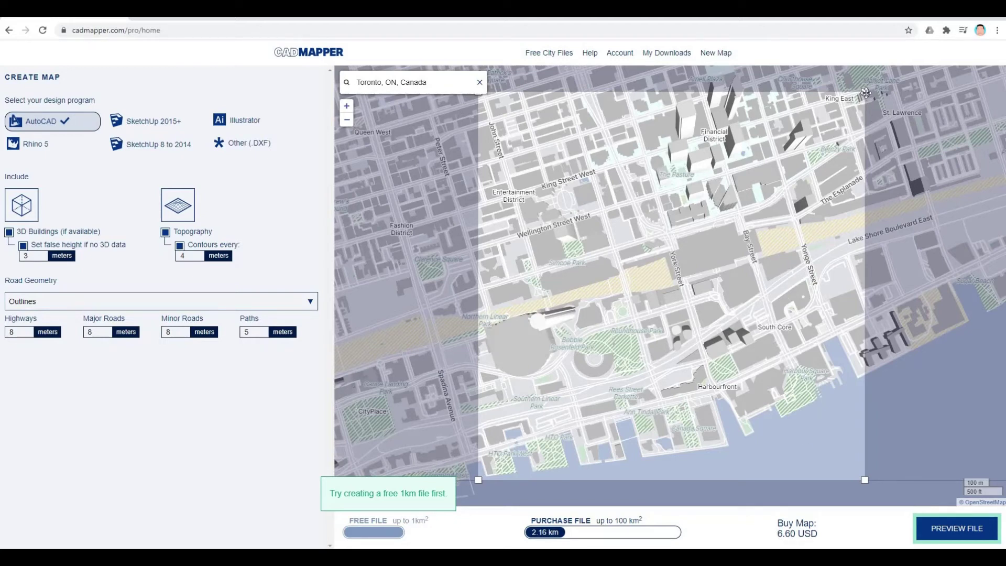
# Shrink the selection to the 0.99 km free limit and create the Toronto file.
pyautogui.moveTo(860, 104); pyautogui.dragTo(827, 176)
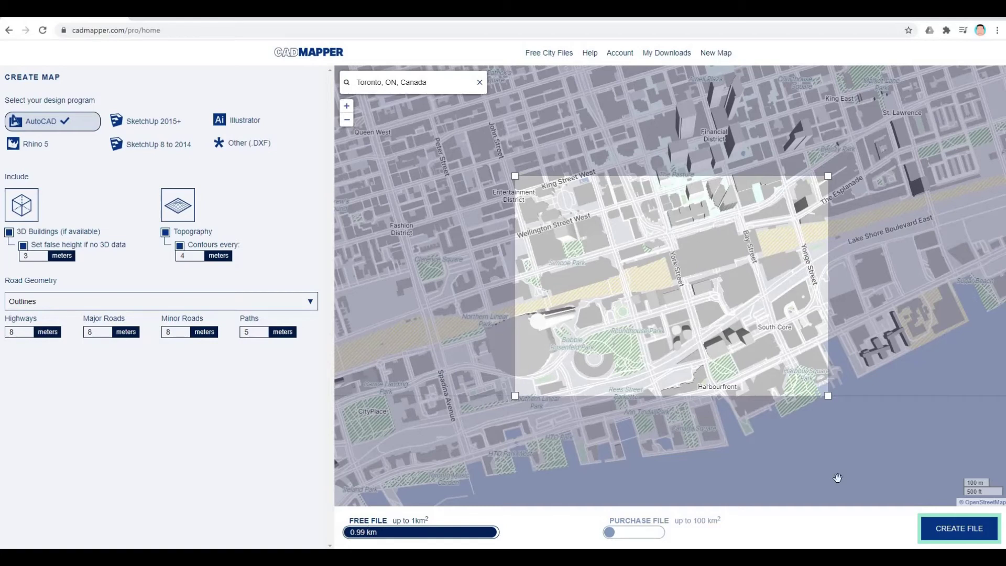
pyautogui.click(943, 527)
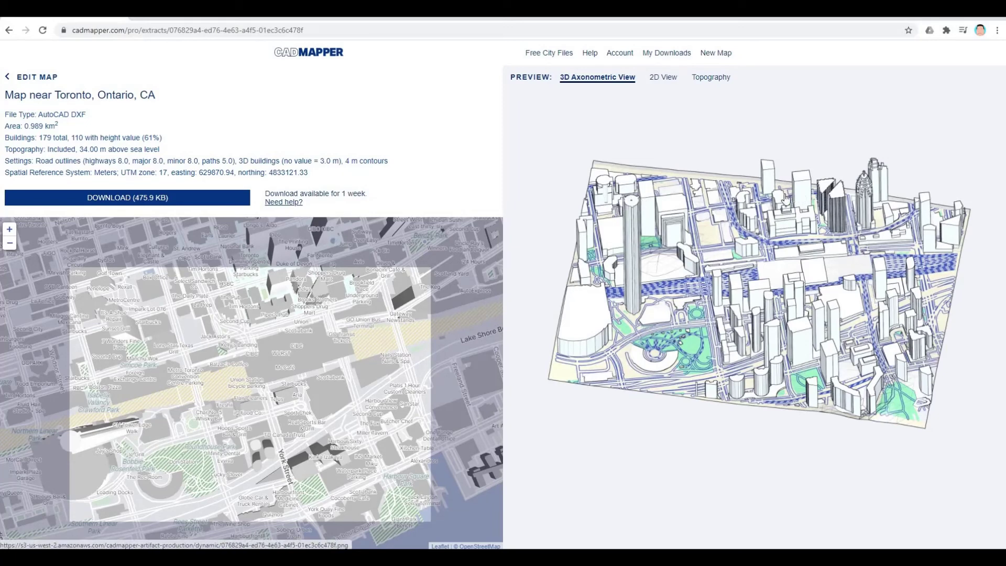
# Download the 475.9 KB Toronto DXF zip package.
pyautogui.click(104, 198)
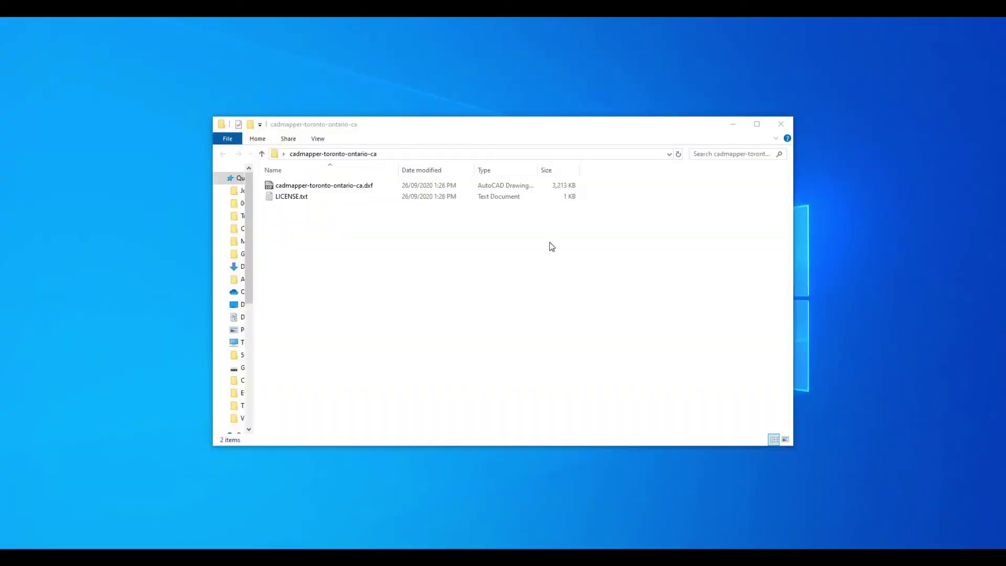
# Open cadmapper-toronto-ontario-ca.dxf from the extracted folder in AutoCAD.
pyautogui.click(337, 186)
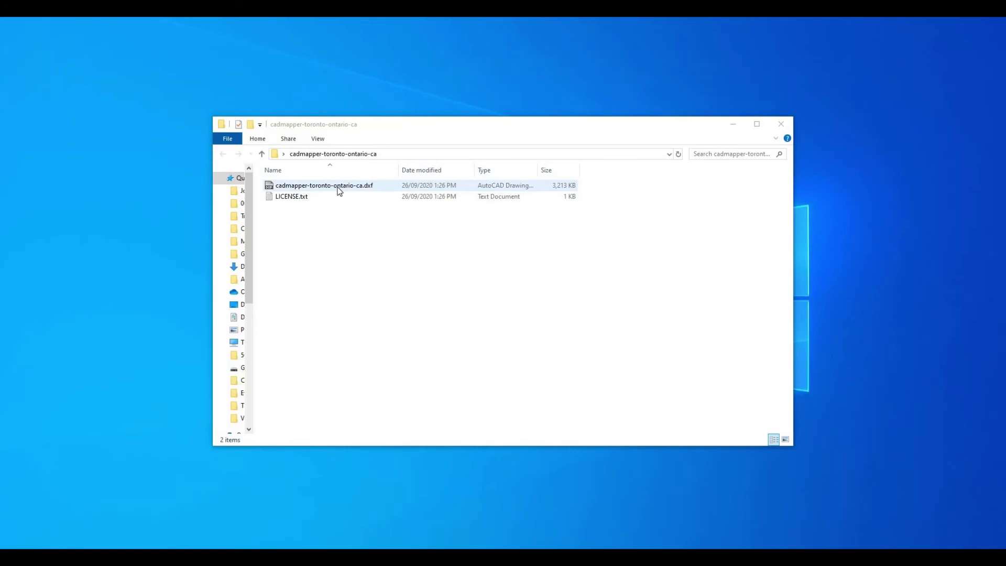
pyautogui.doubleClick(337, 186)
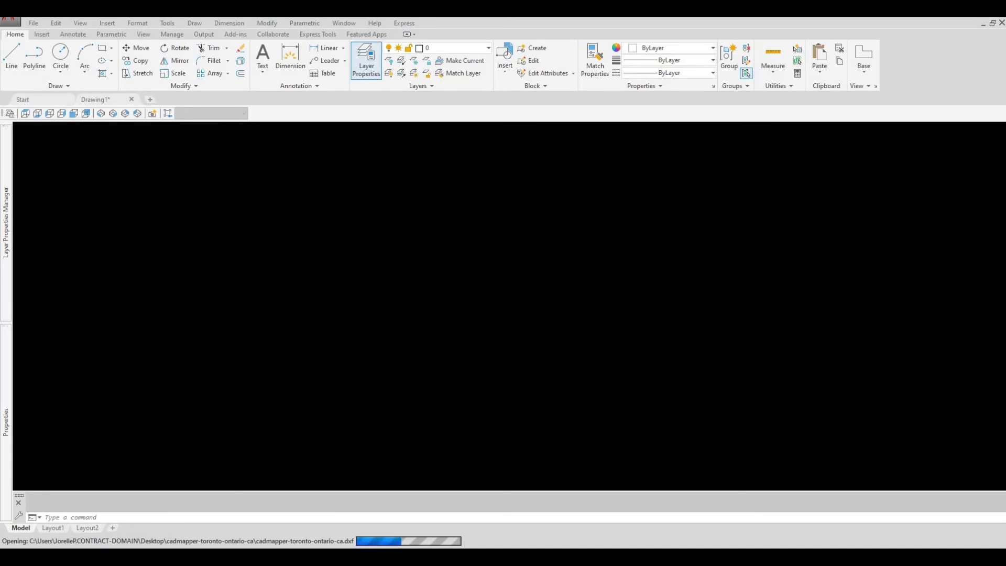
# Zoom out and switch the Toronto model to the SW Isometric view.
pyautogui.scroll(-10, 315, 189)
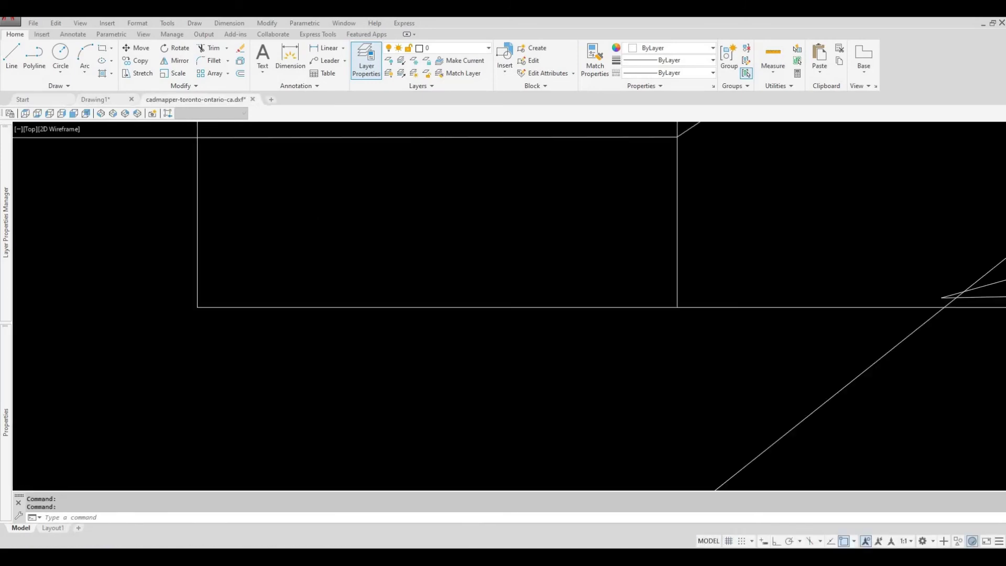
pyautogui.scroll(-2, 361, 352)
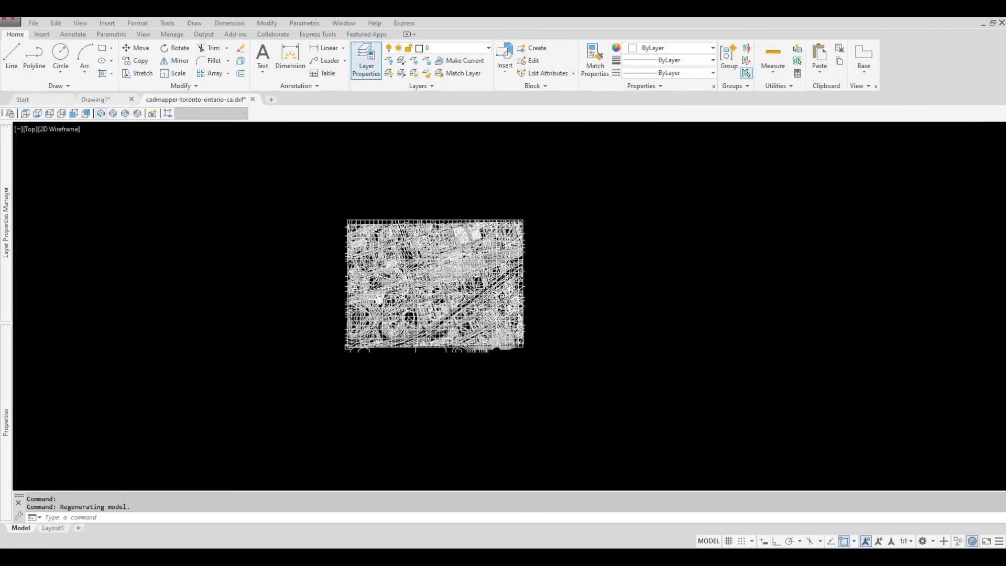
pyautogui.click(101, 114)
pyautogui.scroll(5, 471, 293)
pyautogui.scroll(-5, 390, 253)
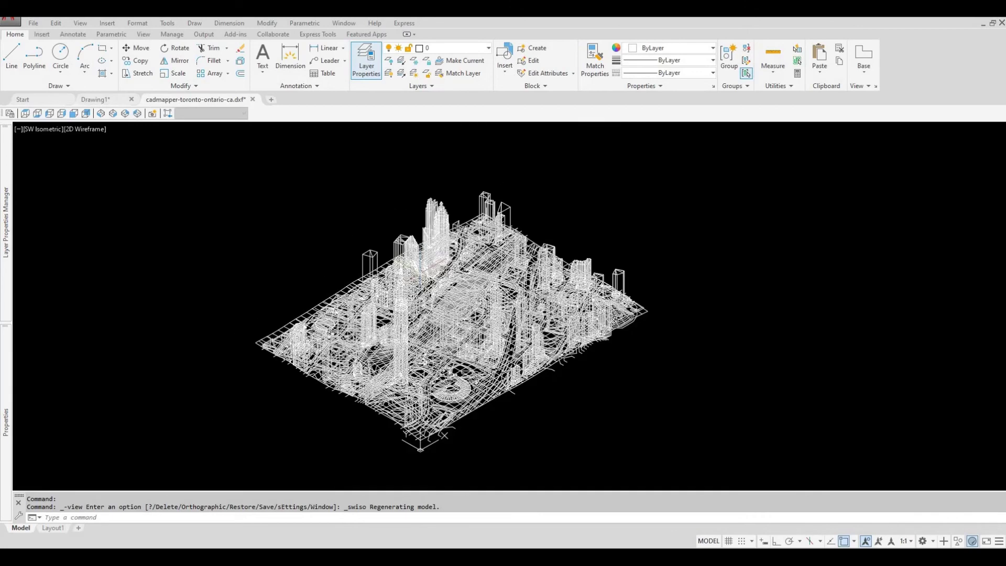
# Set the viewport visual style to Conceptual.
pyautogui.click(88, 130)
pyautogui.click(142, 167)
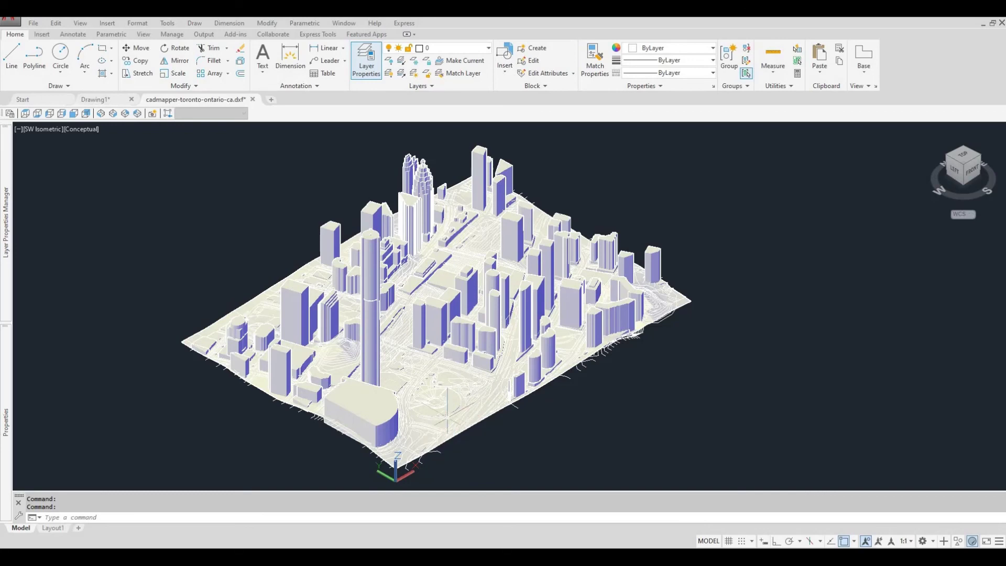
pyautogui.moveTo(447, 415)
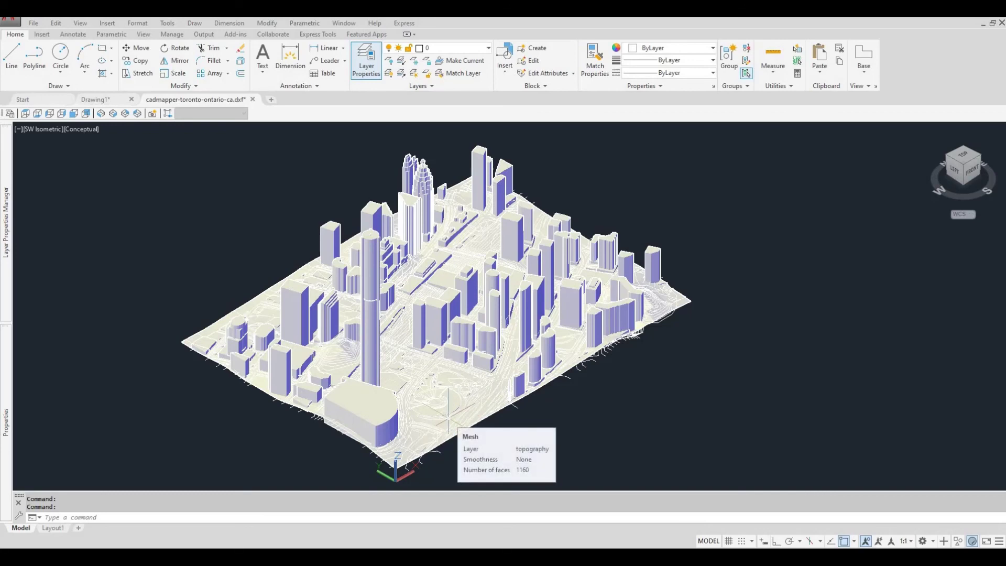